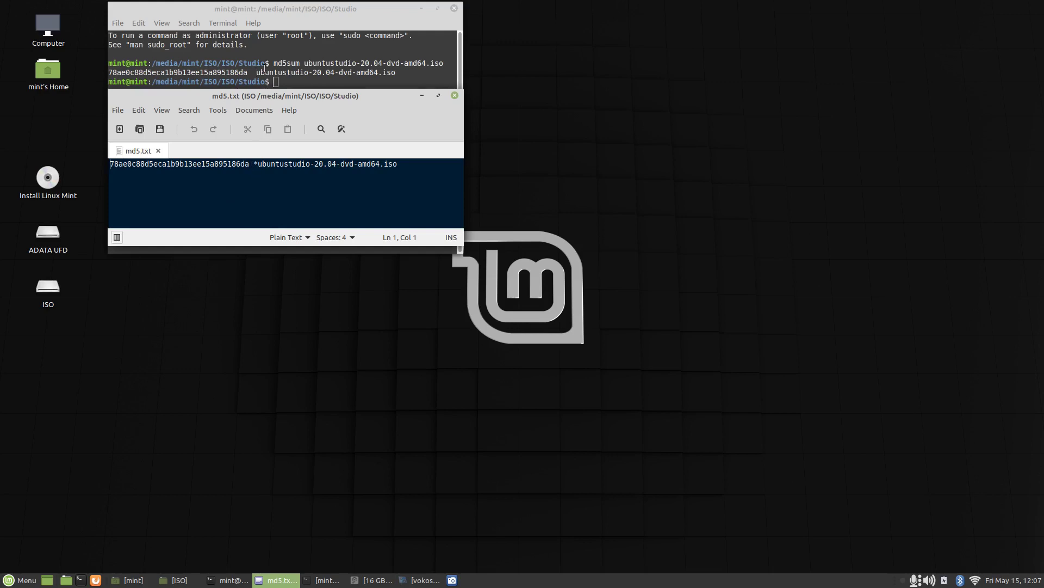
Close the terminal with the md5sum output and the md5.txt file in the text editor
left_click(455, 8)
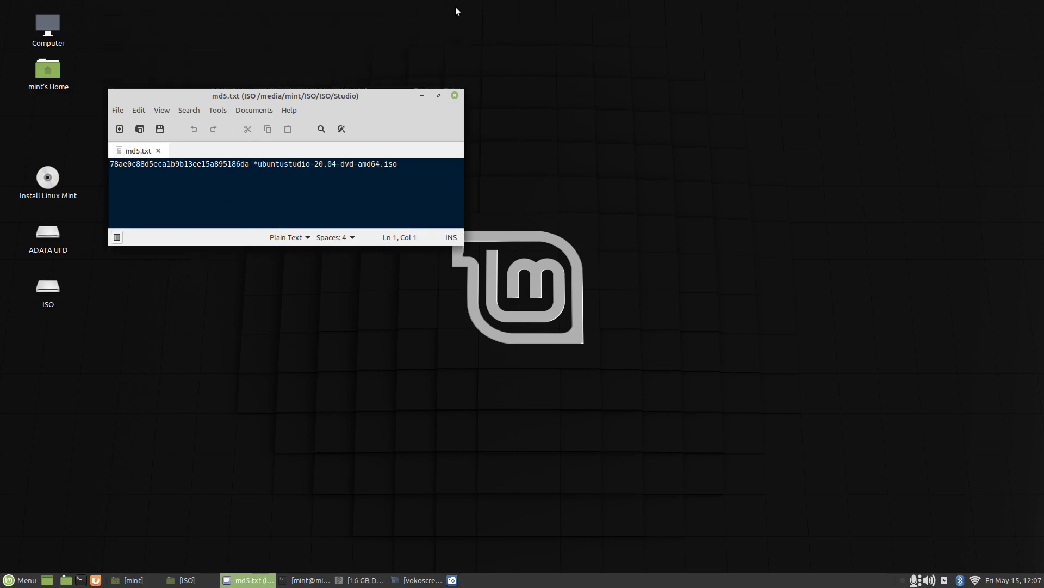
left_click(454, 98)
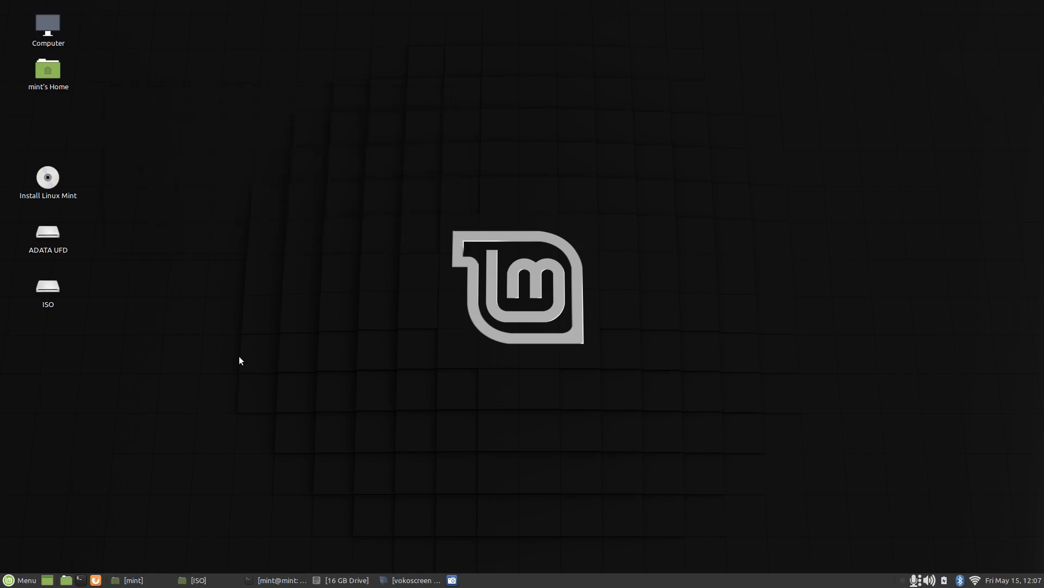
left_click(16, 581)
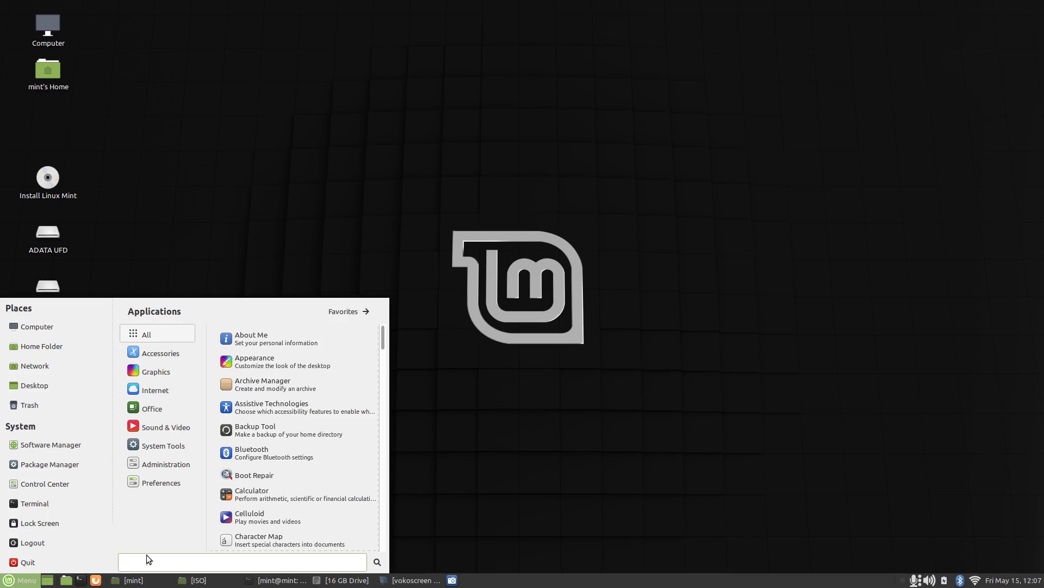
left_click(488, 511)
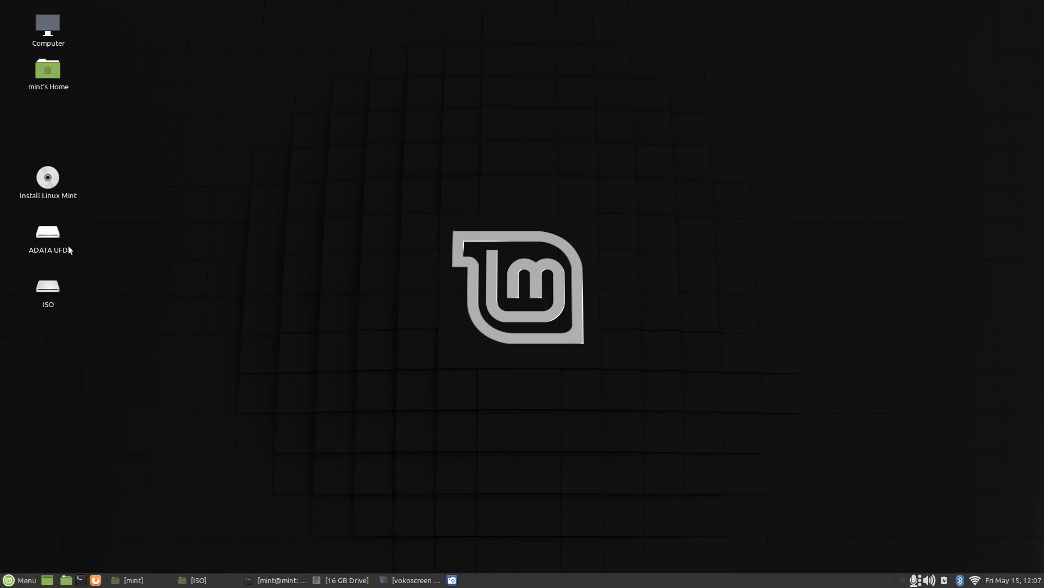
Bring up the Disks utility on the 16 GB drive and search the installed applications for "dis"
left_click(332, 581)
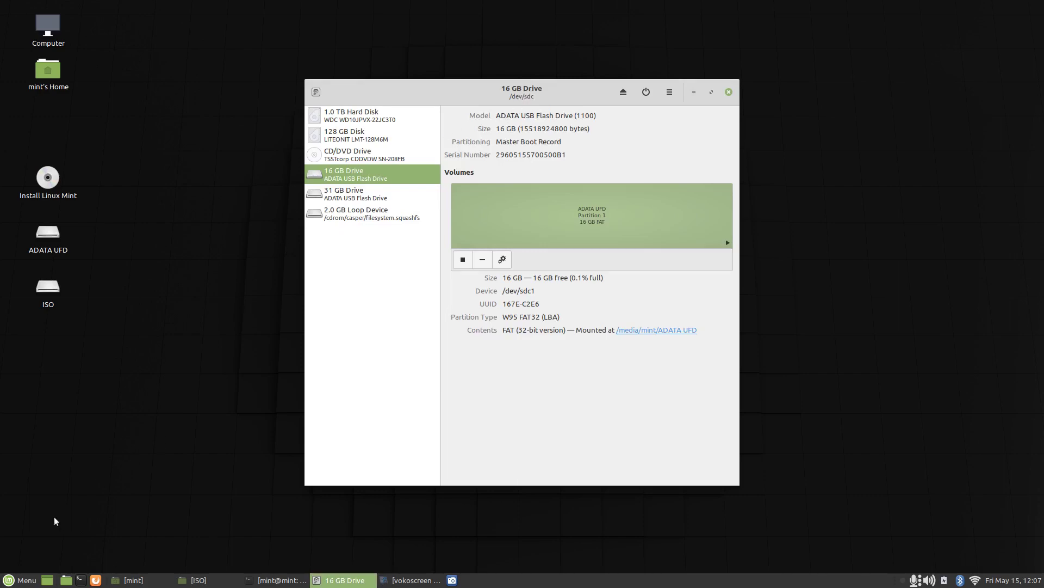
left_click(9, 582)
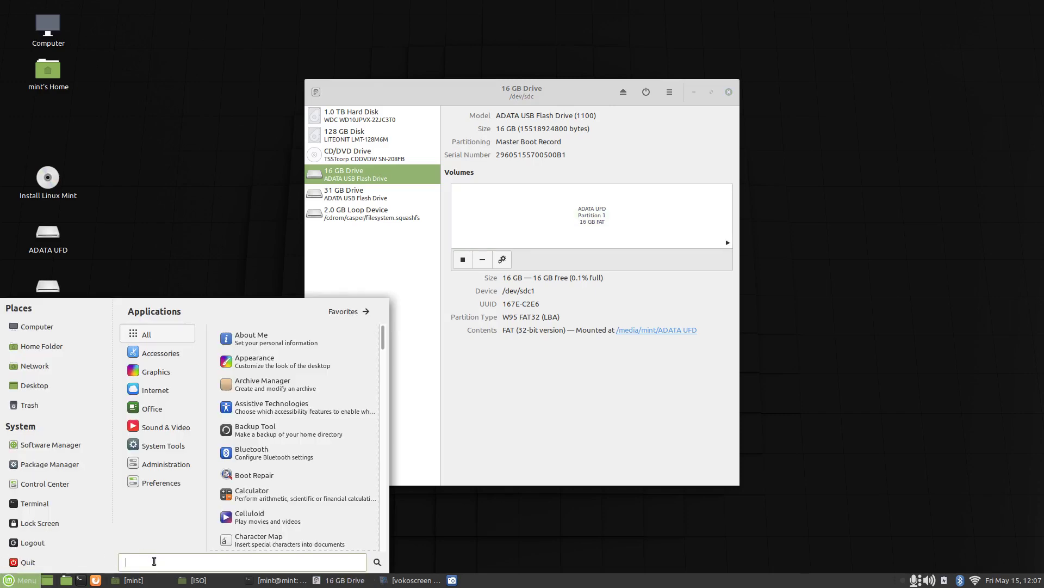
type("dis")
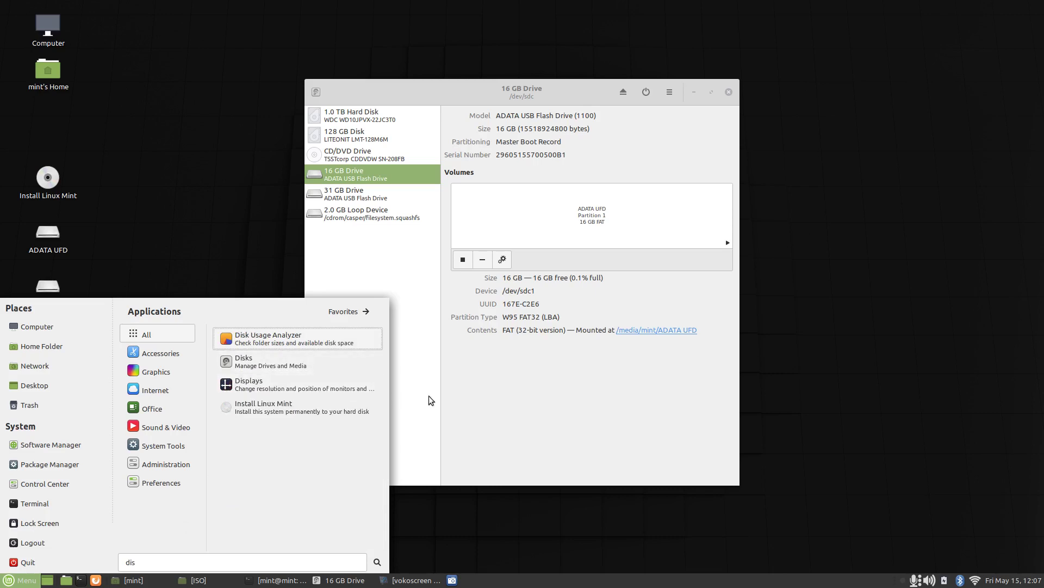
left_click(416, 290)
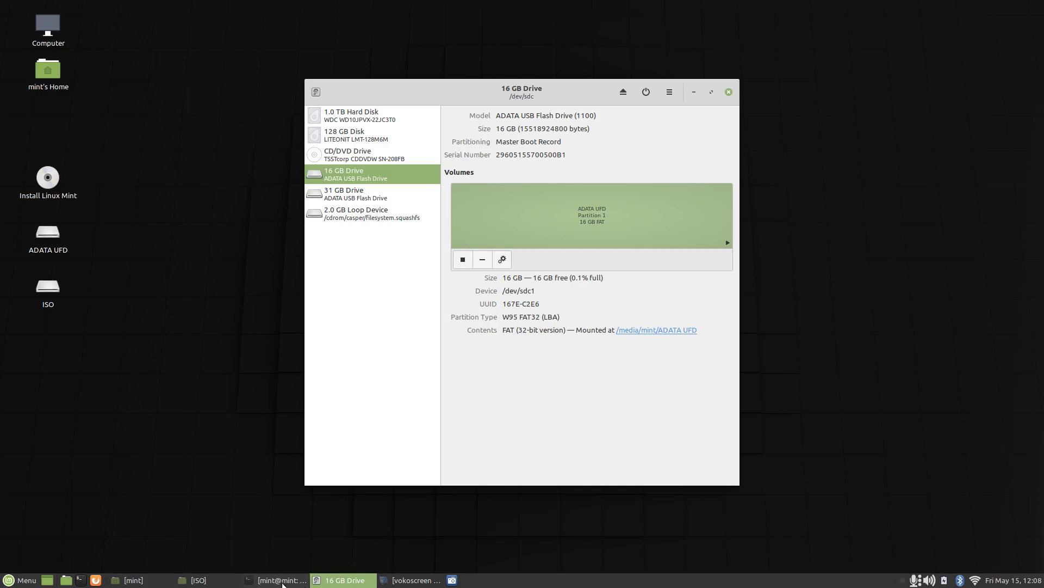
Look into the Studio folder on the ISO drive, then close the file manager and minimize Disks
left_click(196, 580)
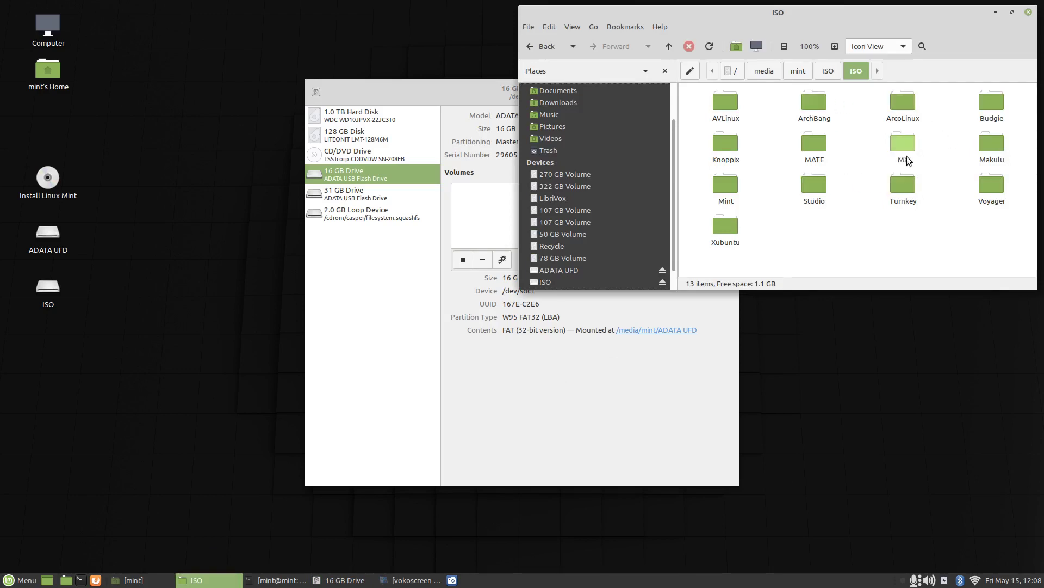
double_click(816, 188)
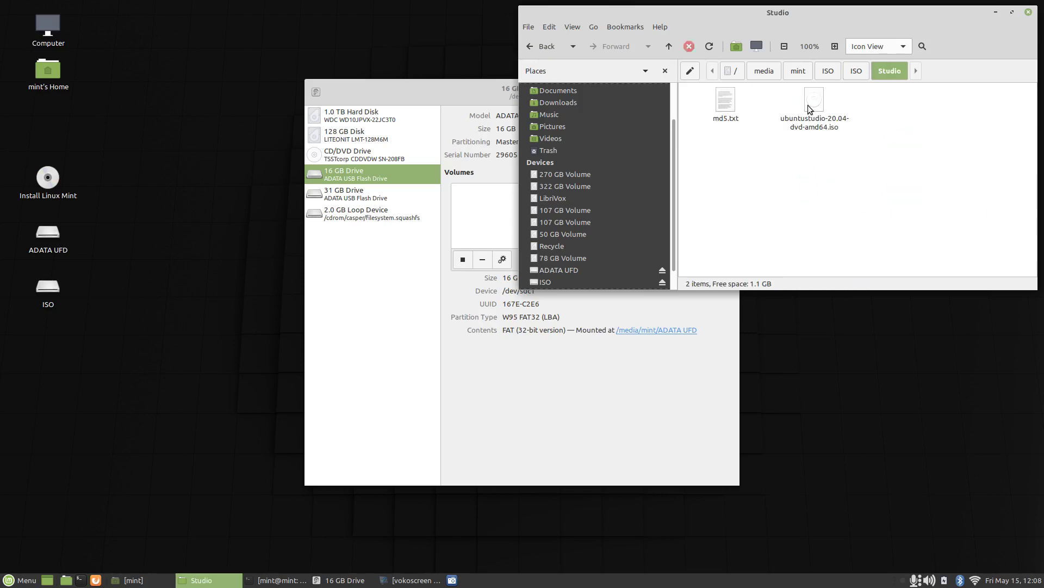
left_click(1028, 12)
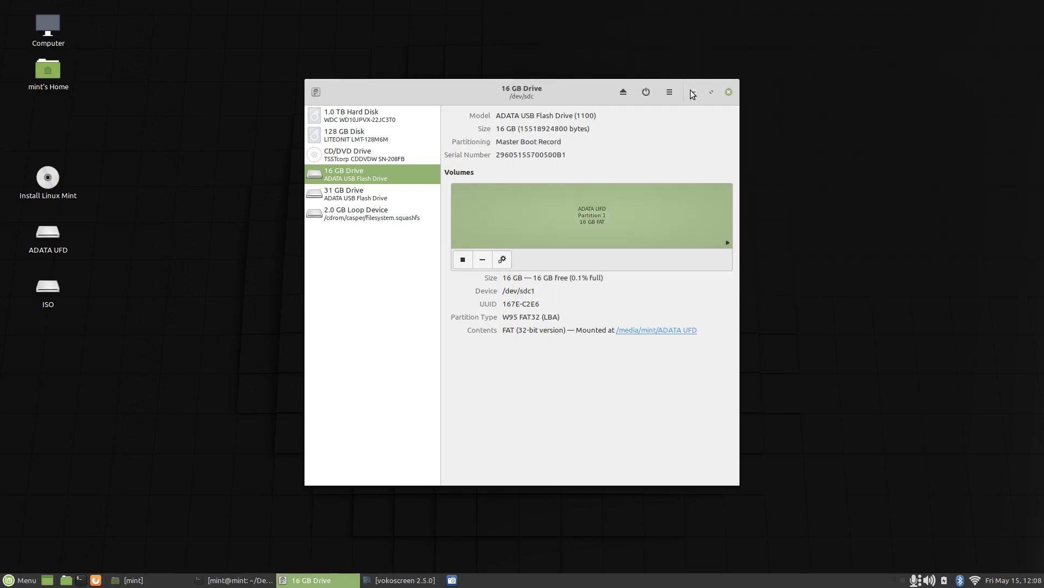
left_click(692, 92)
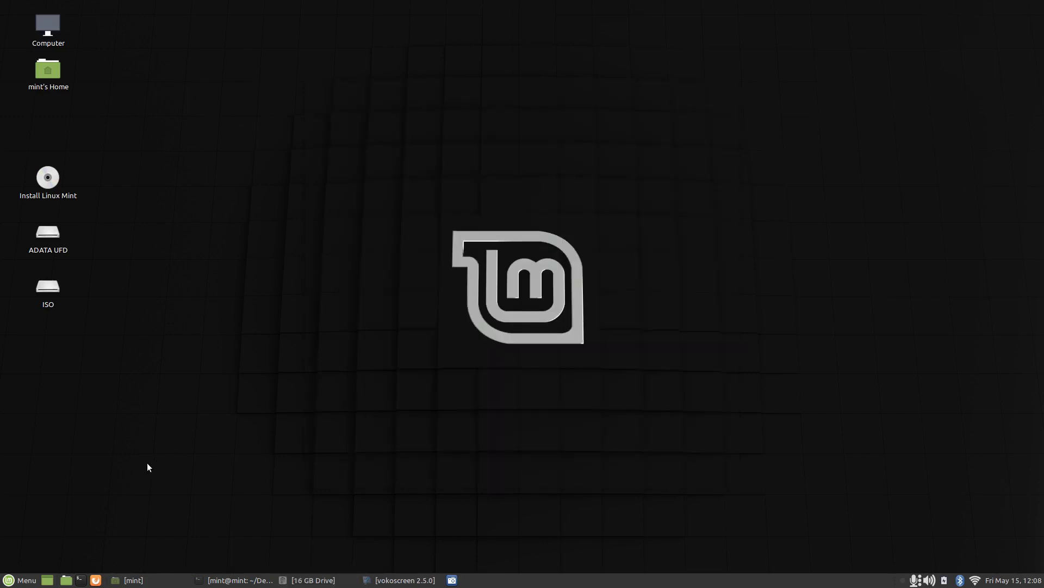
Search the installed applications for "usb" and launch USB Image Writer
left_click(12, 582)
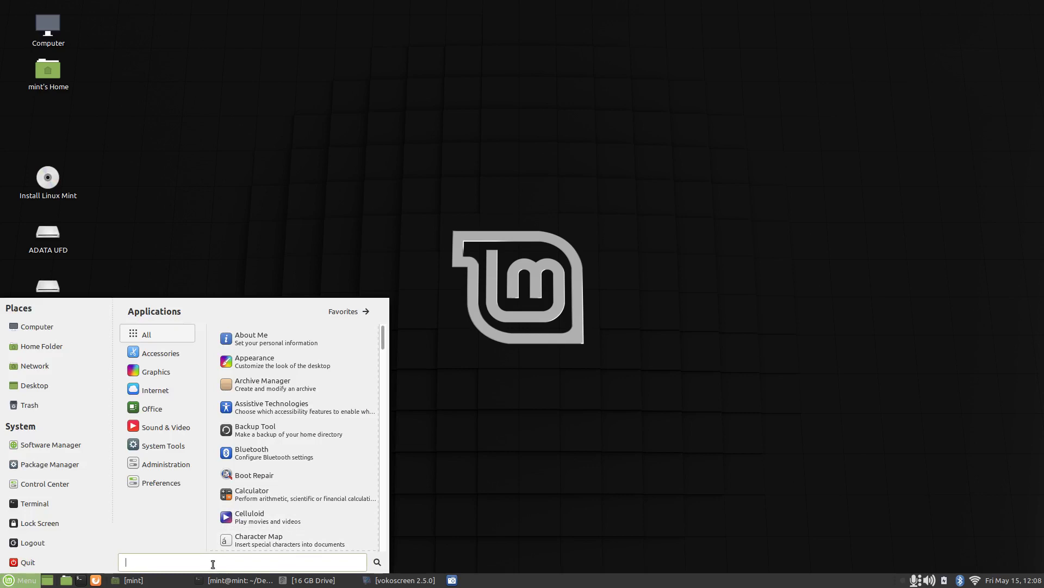
type("usb")
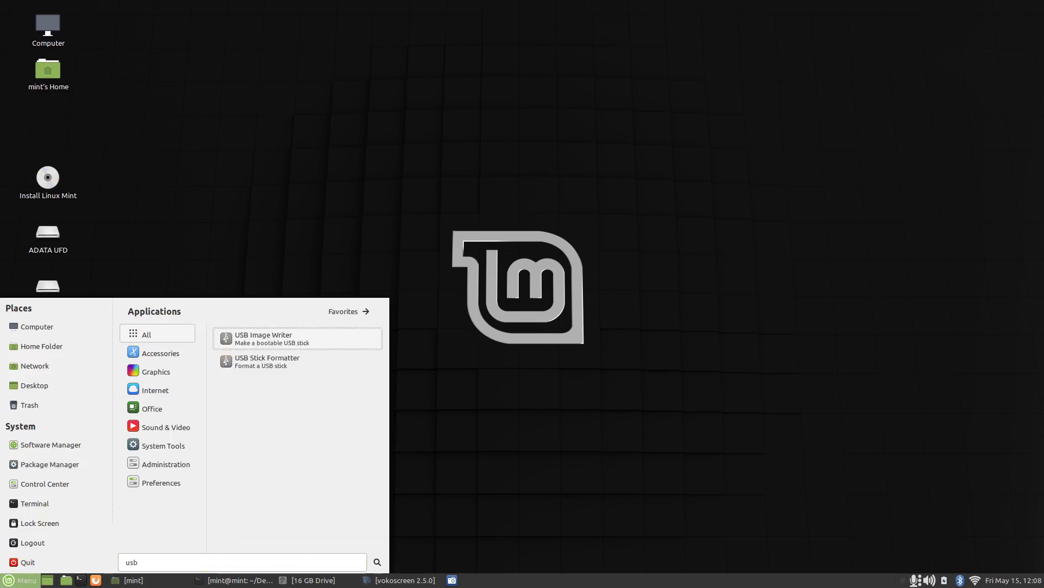
left_click(287, 346)
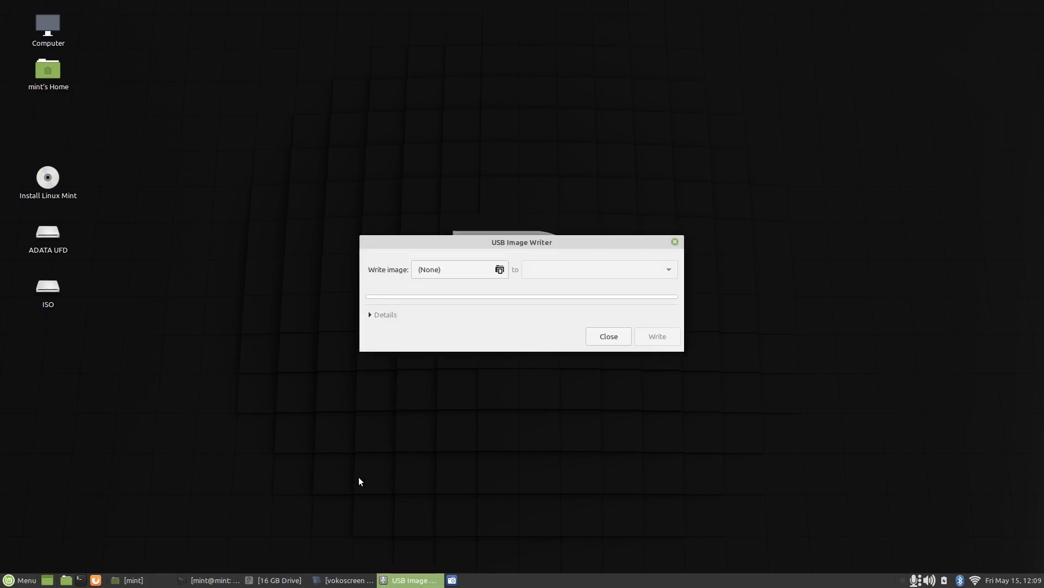
Switch to Disks and compare the device details of the 31 GB and 16 GB ADATA flash drives
left_click(279, 580)
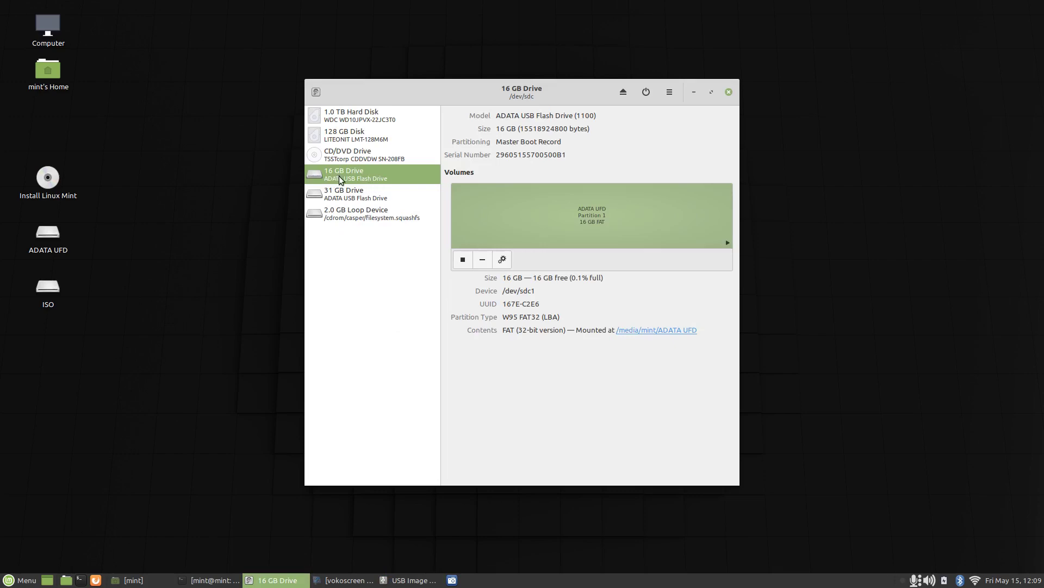
left_click(359, 200)
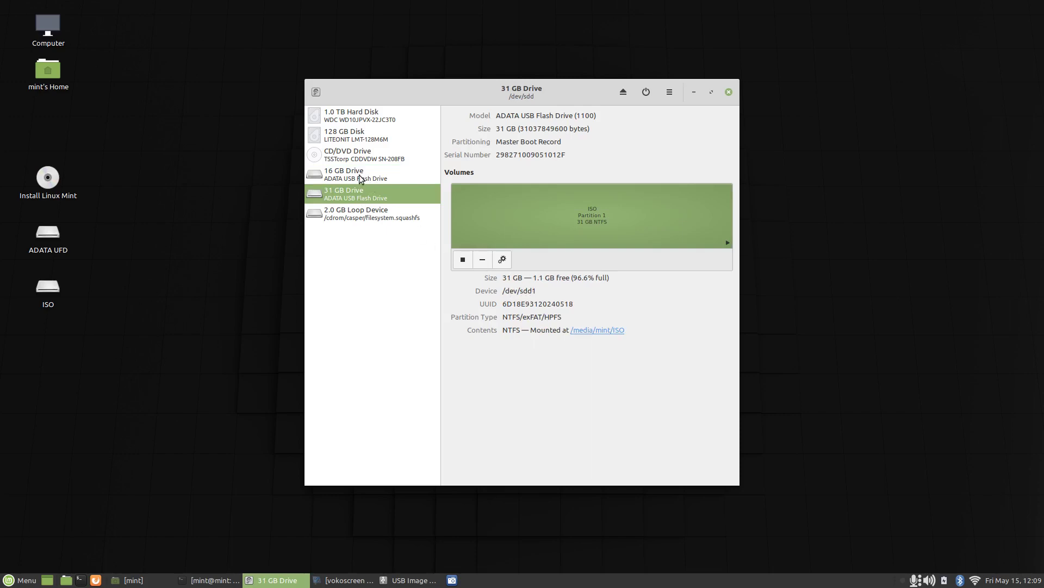
left_click(357, 177)
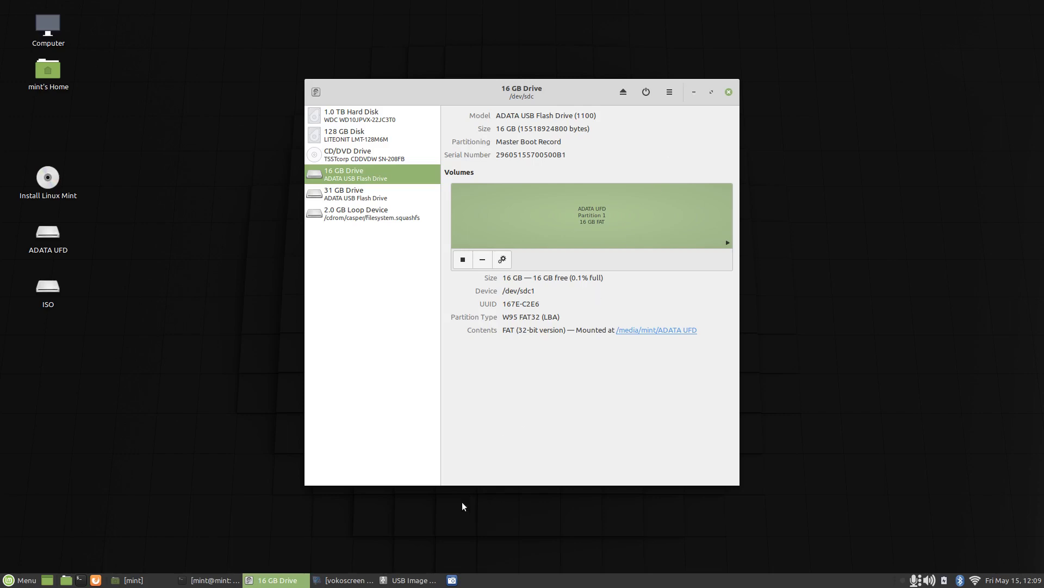
In USB Image Writer, choose ubuntustudio-20.04-dvd-amd64.iso from the ISO drive's ISO/Studio folder as the image to write
left_click(391, 584)
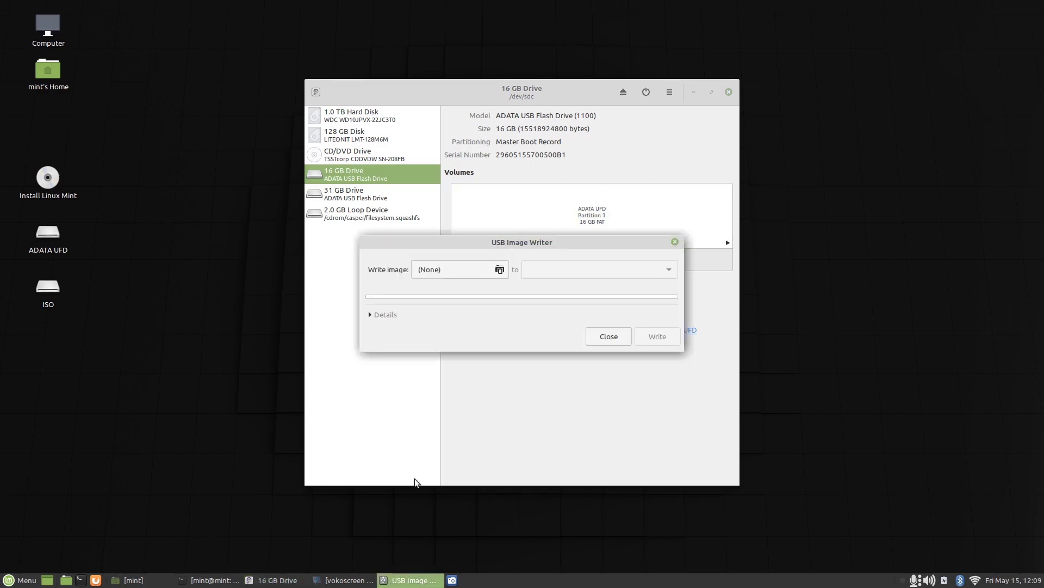
left_click(444, 269)
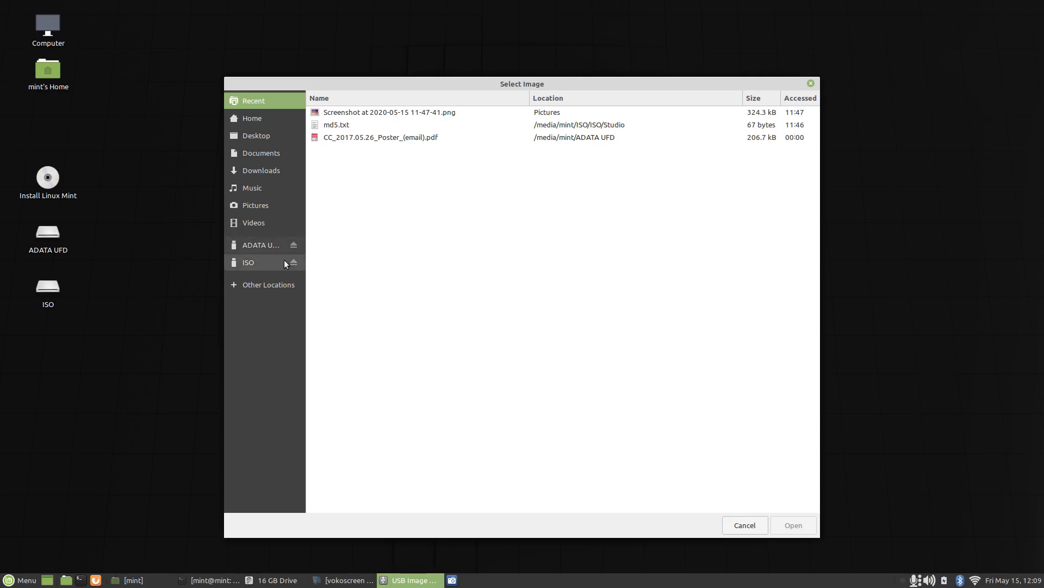
left_click(254, 263)
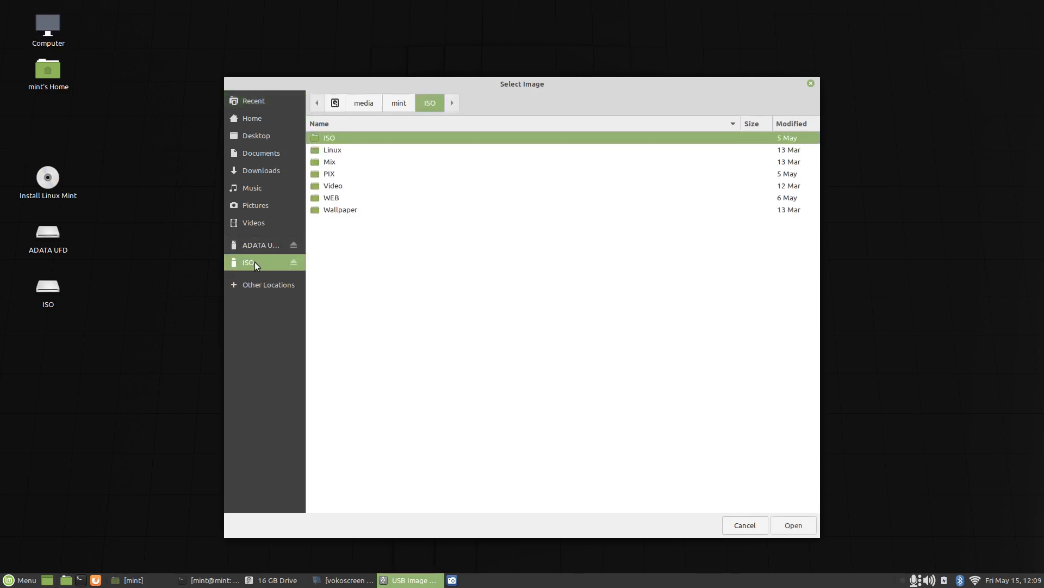
double_click(318, 142)
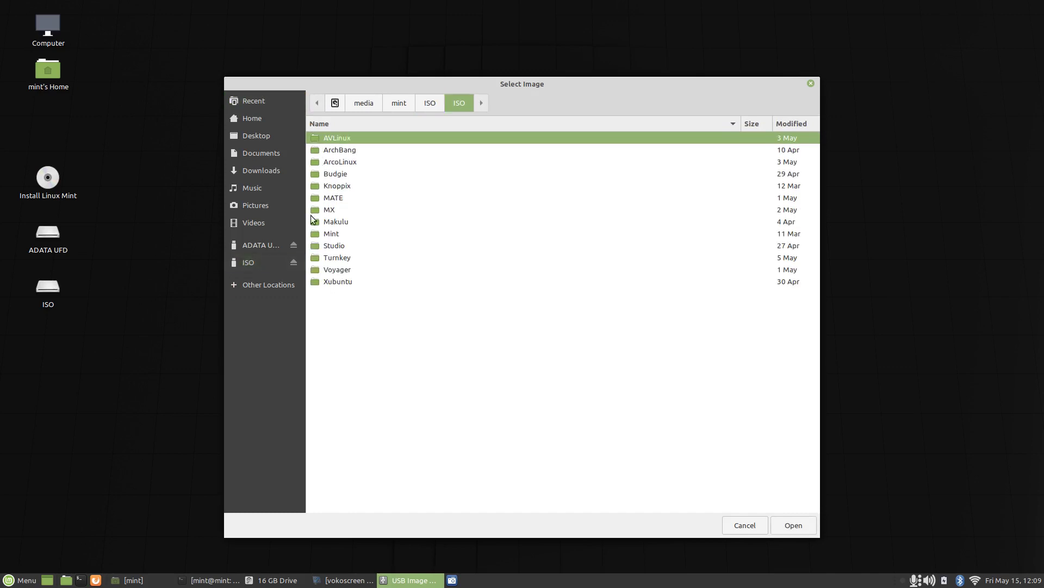
double_click(316, 247)
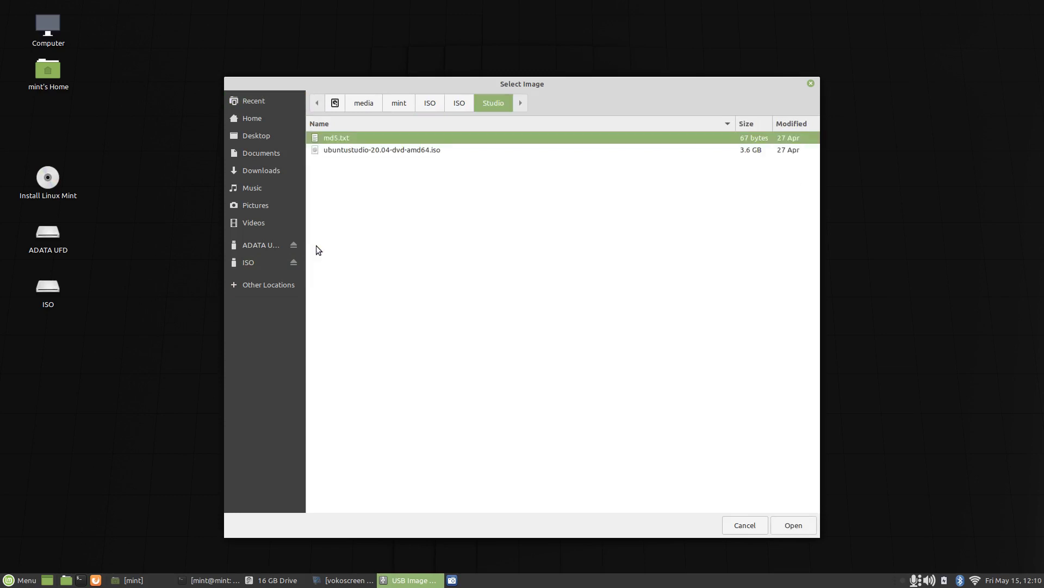
left_click(316, 151)
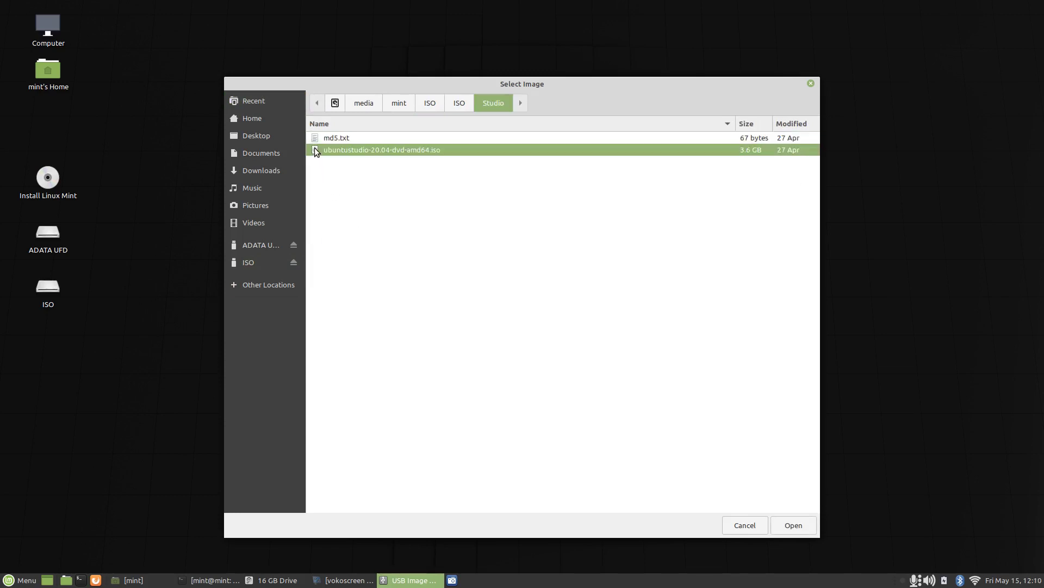
left_click(788, 524)
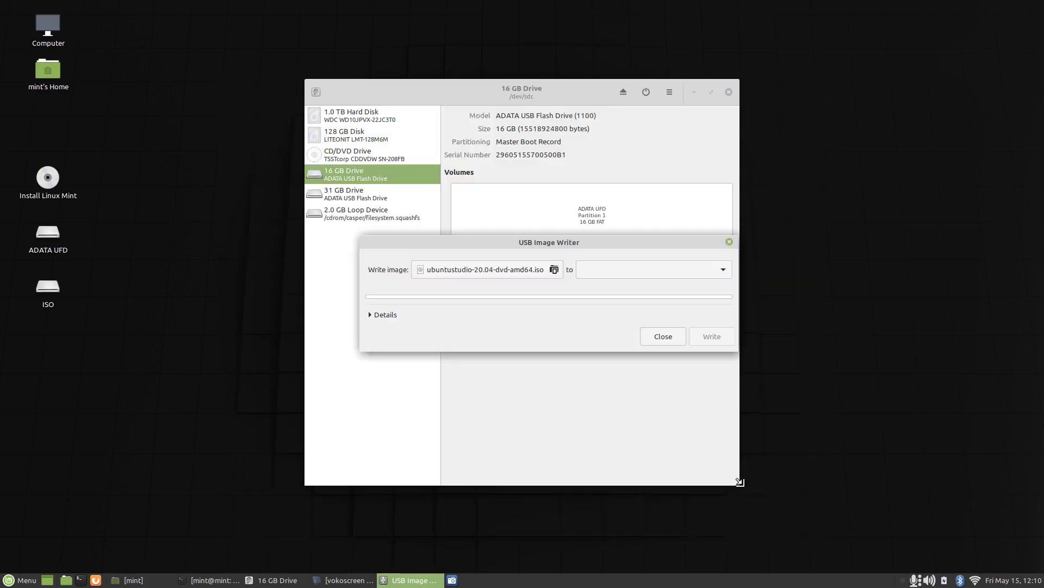
Set the target to ADATA USB Flash Drive (/dev/sdc) - 16GB and start writing the image
left_click(722, 269)
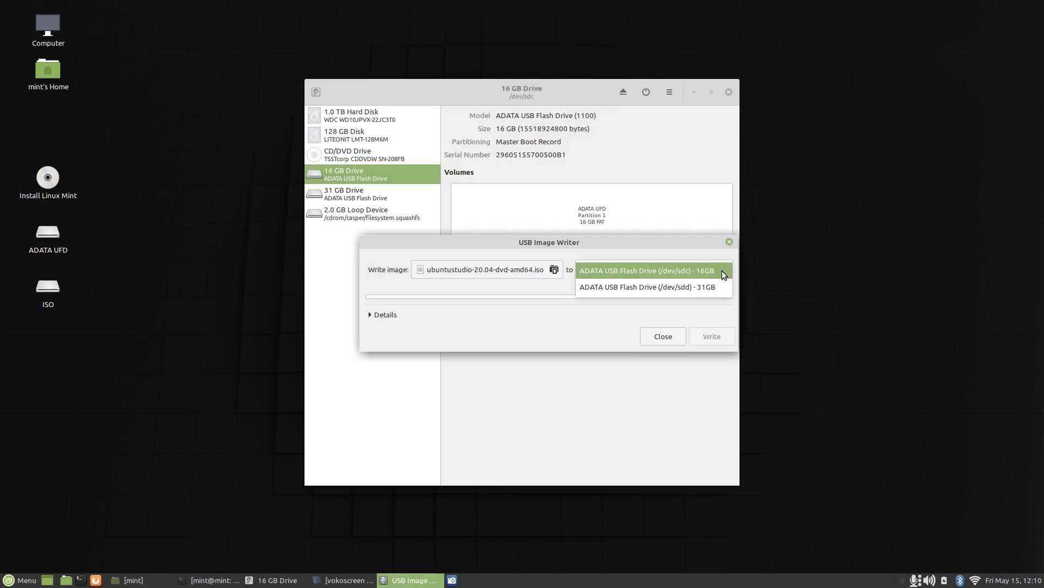
left_click(655, 271)
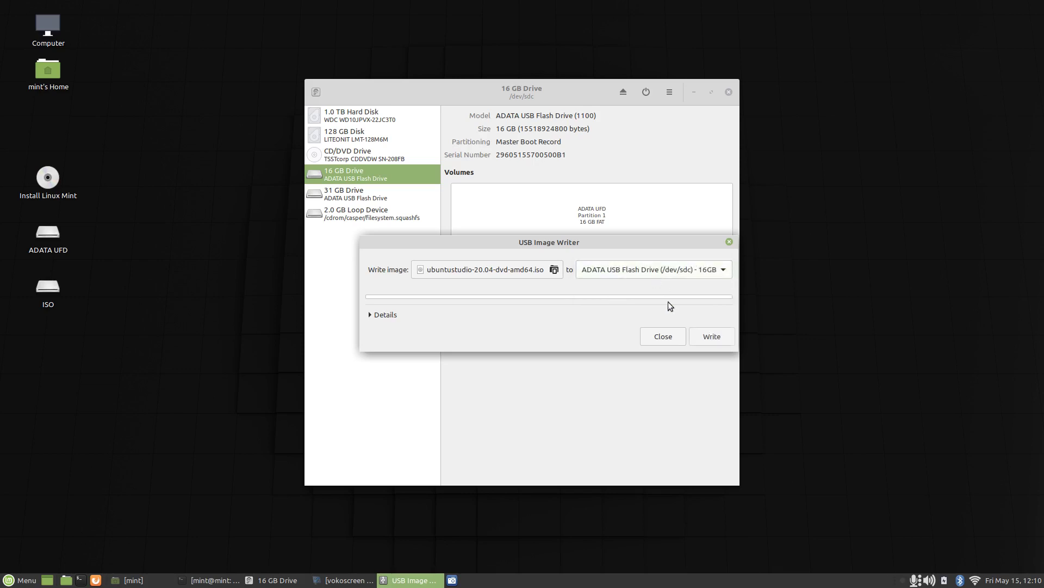
left_click(714, 337)
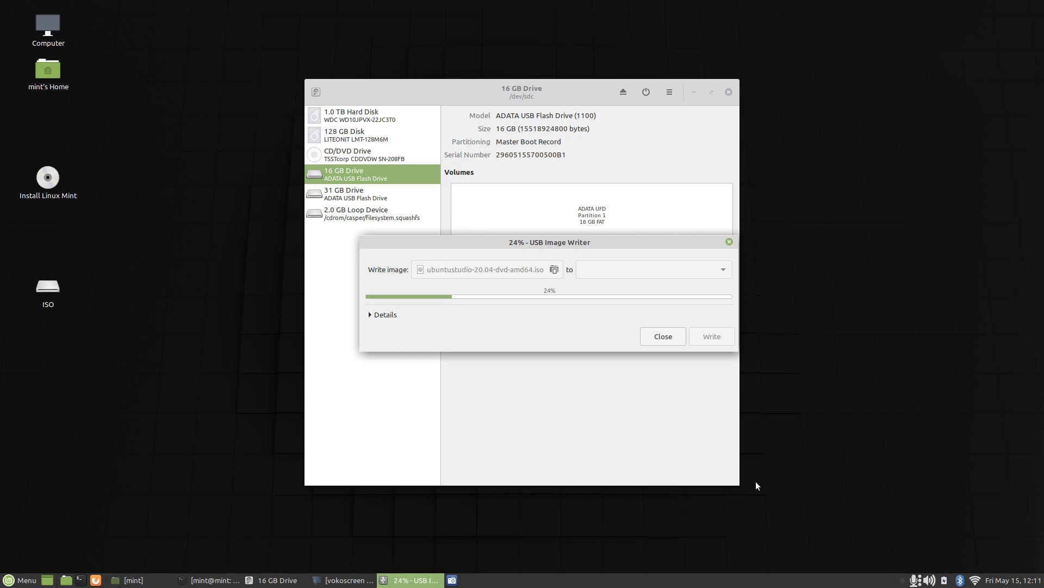
Check the vokoscreen recorder window while the image is being written, then minimize it
left_click(344, 580)
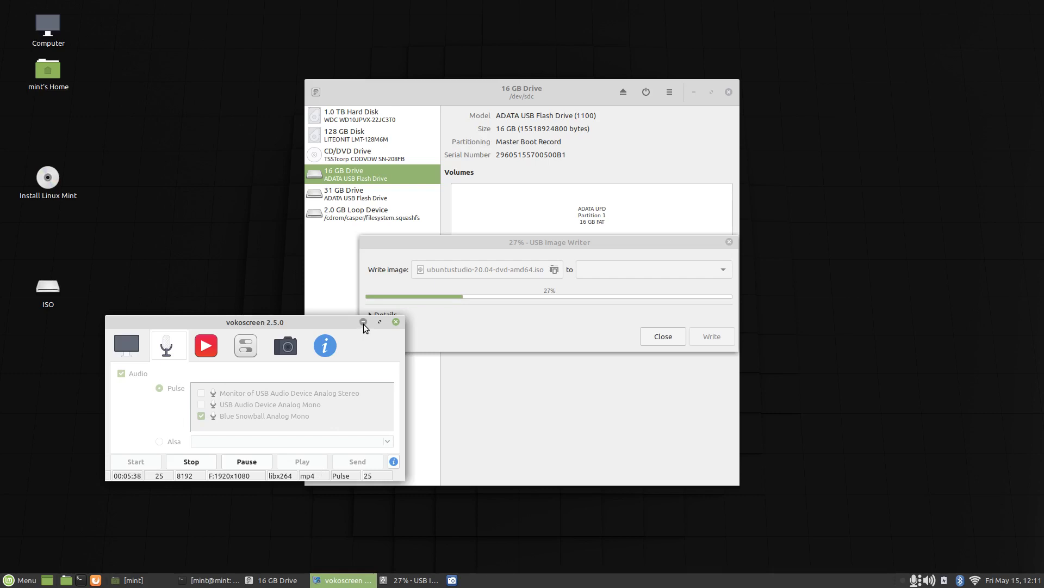
left_click(363, 322)
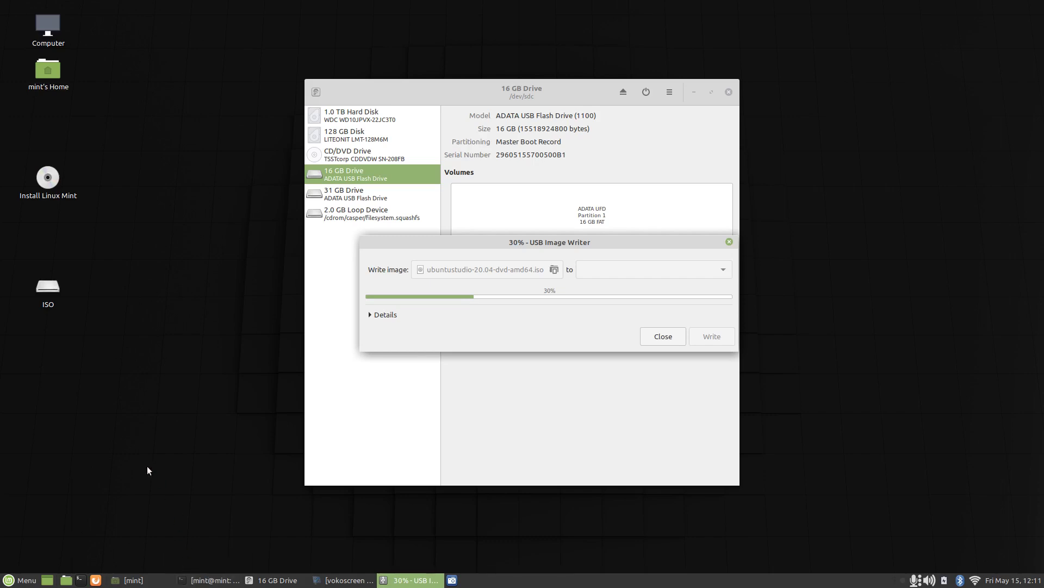
left_click(11, 581)
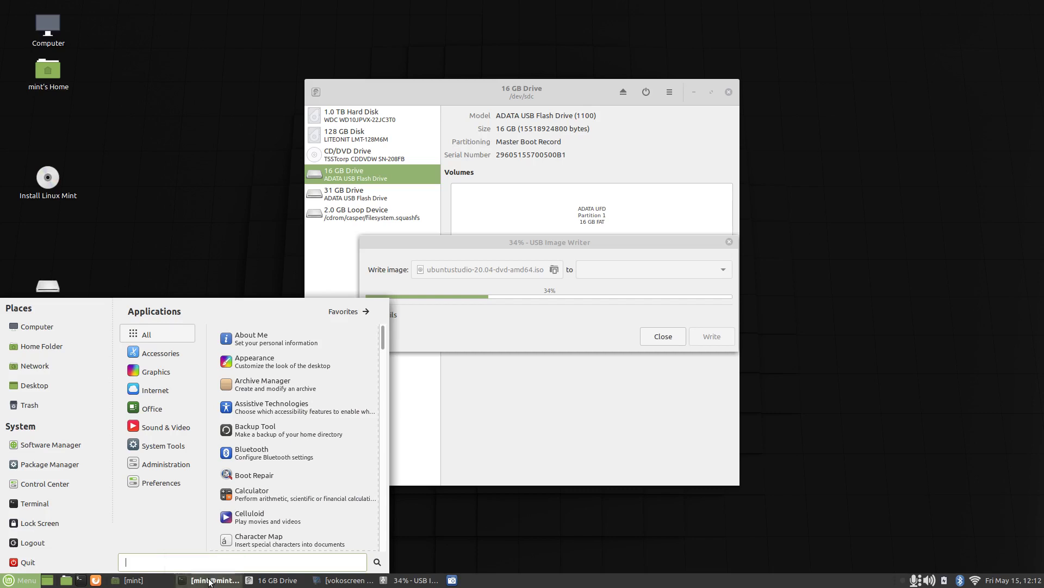
left_click(493, 531)
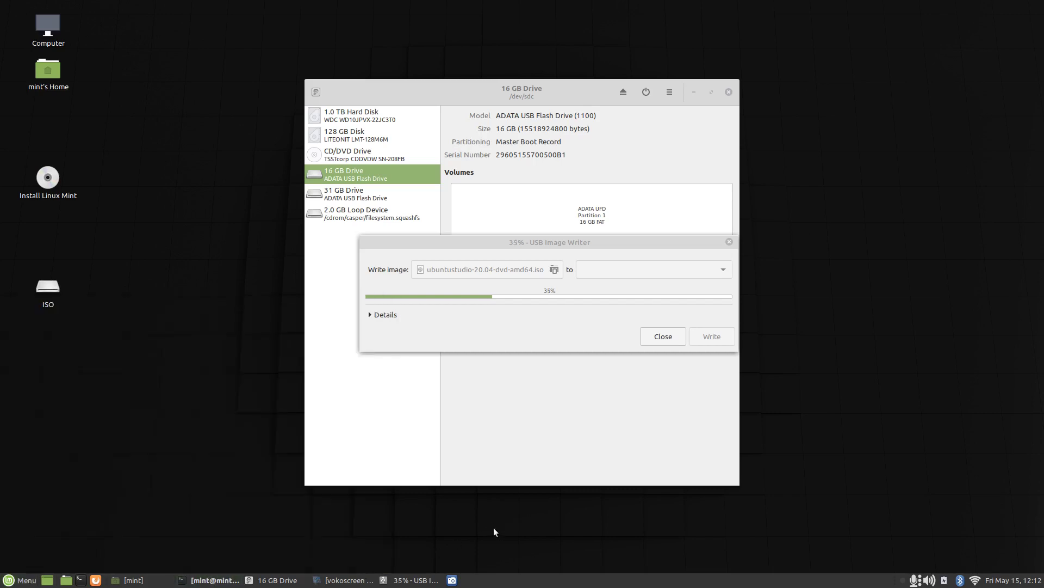
Review the vokoscreen installation output from the start of the Desktop terminal session, then minimize the terminal
left_click(222, 581)
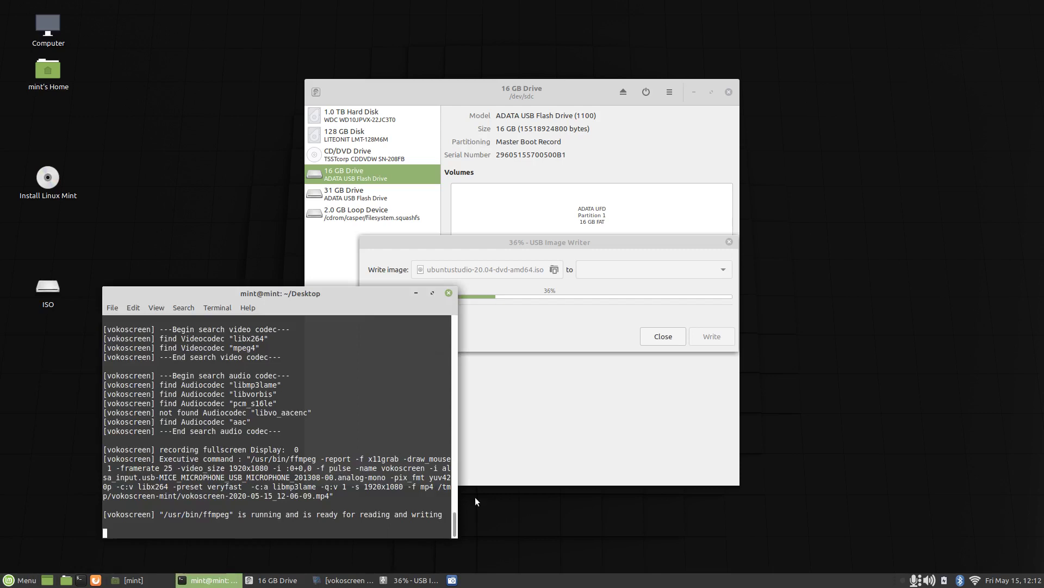
scroll(457, 516, "up", 1)
left_click_drag(457, 516, 451, 329)
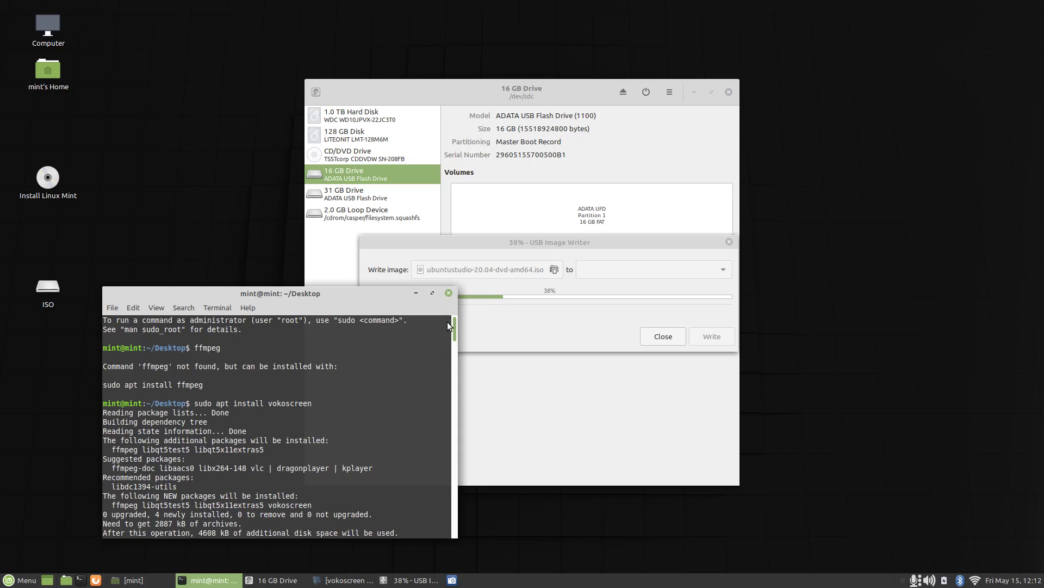
left_click(416, 293)
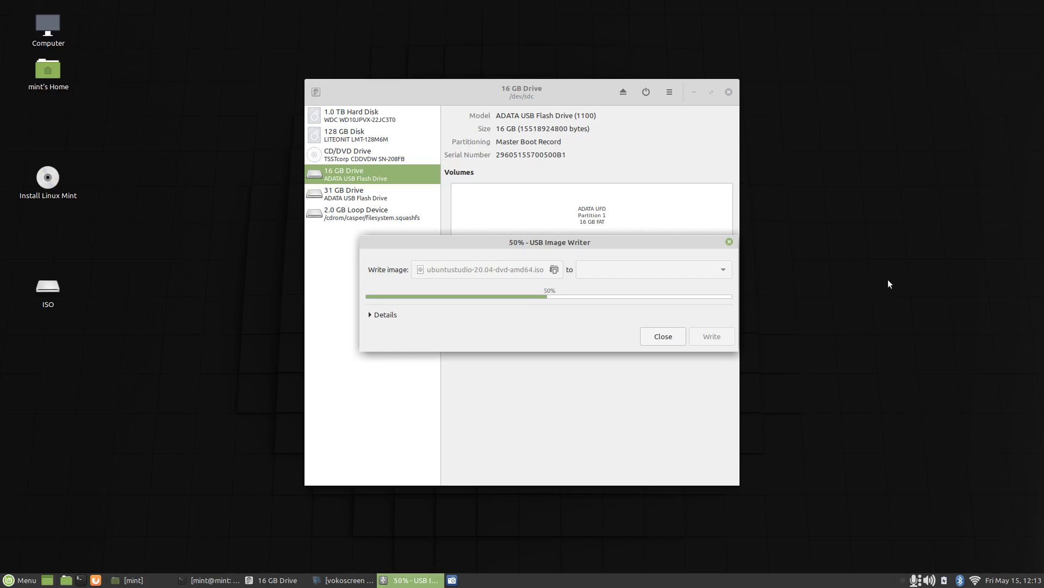
Move the USB Image Writer window clear of the drive details, and pause the vokoscreen recording while the image is being written
left_click_drag(592, 241, 795, 228)
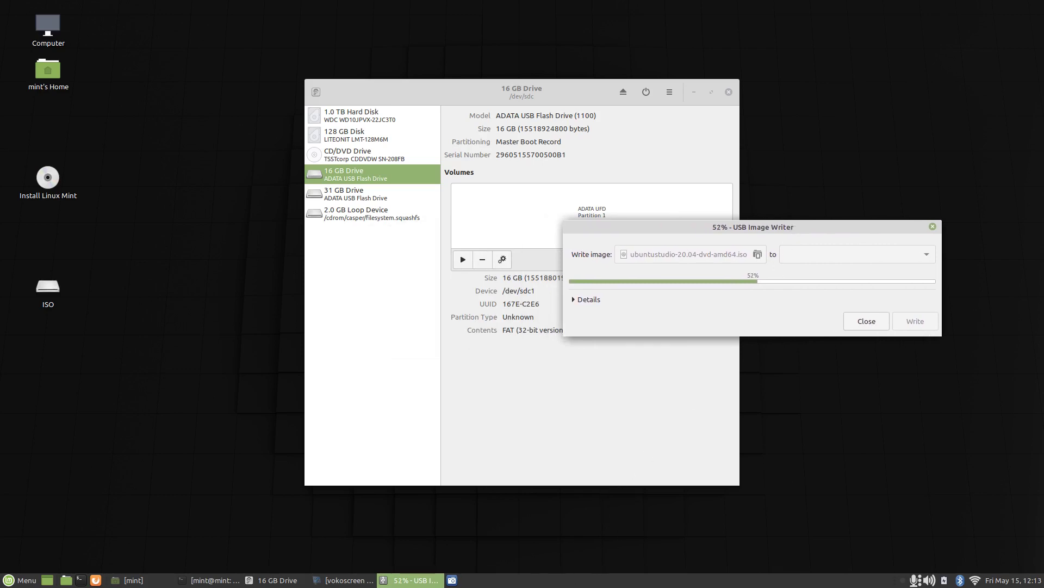
left_click(337, 579)
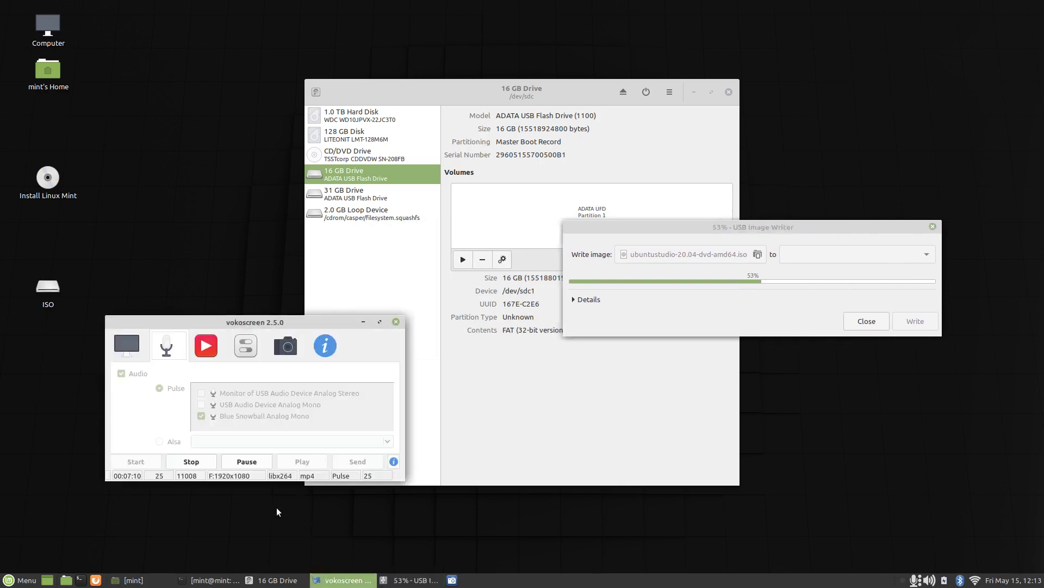
left_click(246, 461)
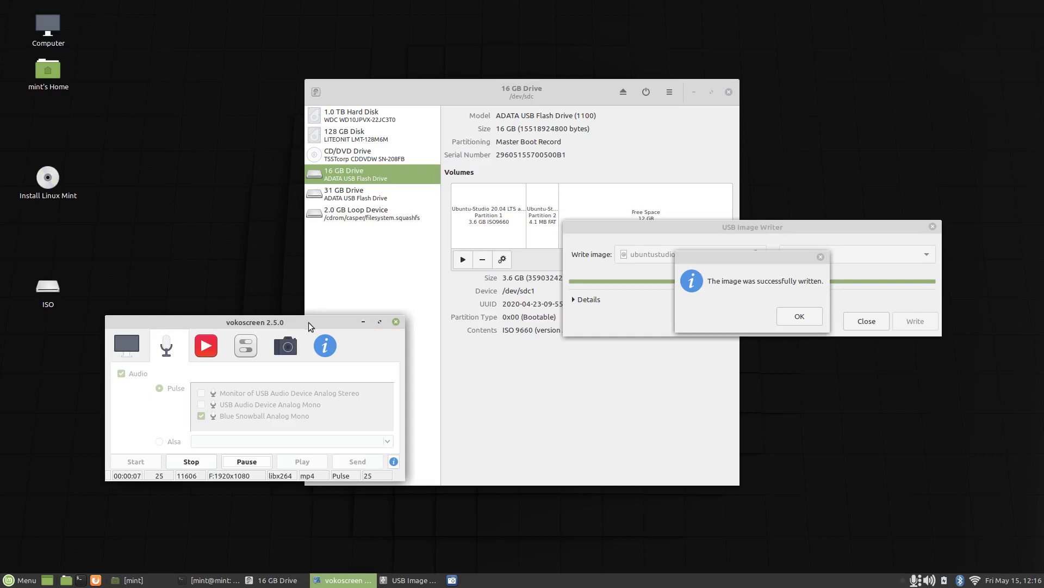
left_click(363, 322)
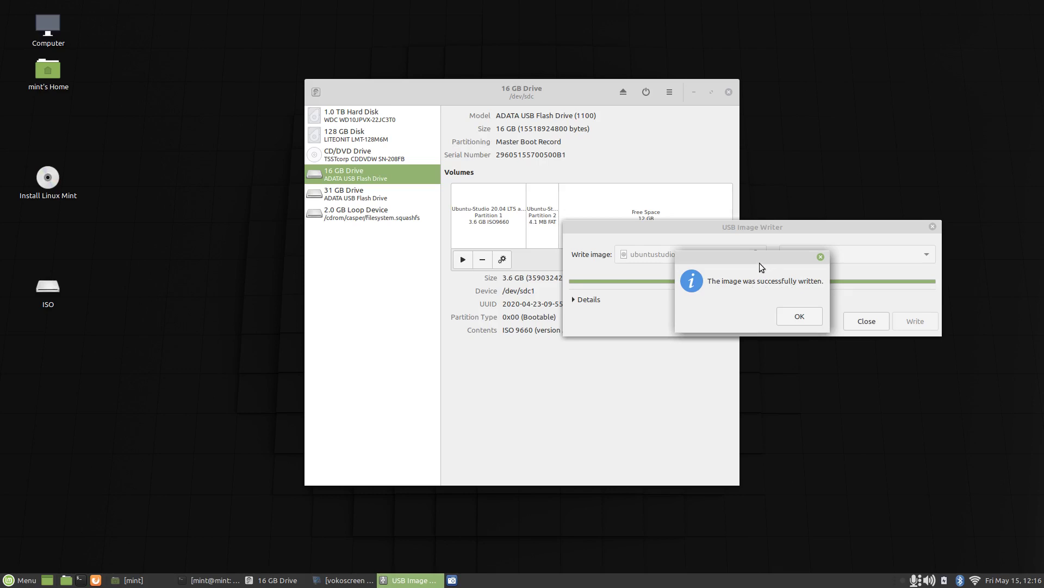
Dismiss the write completion message and close USB Image Writer
left_click_drag(760, 260, 701, 337)
left_click(739, 395)
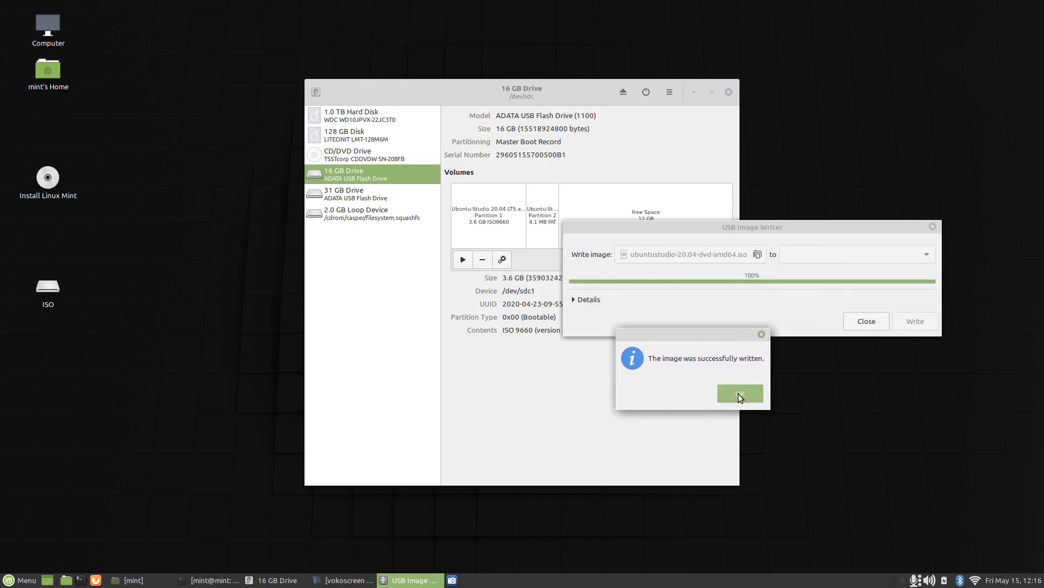
left_click(865, 321)
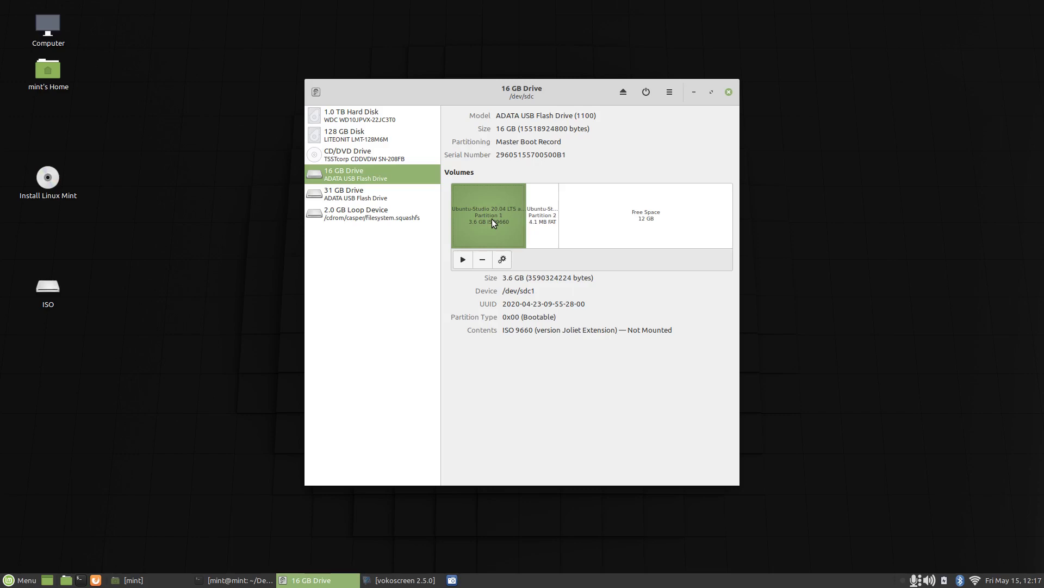
Inspect the details of Partition 2 on the newly written 16 GB drive, then minimize the disk utility
left_click(545, 218)
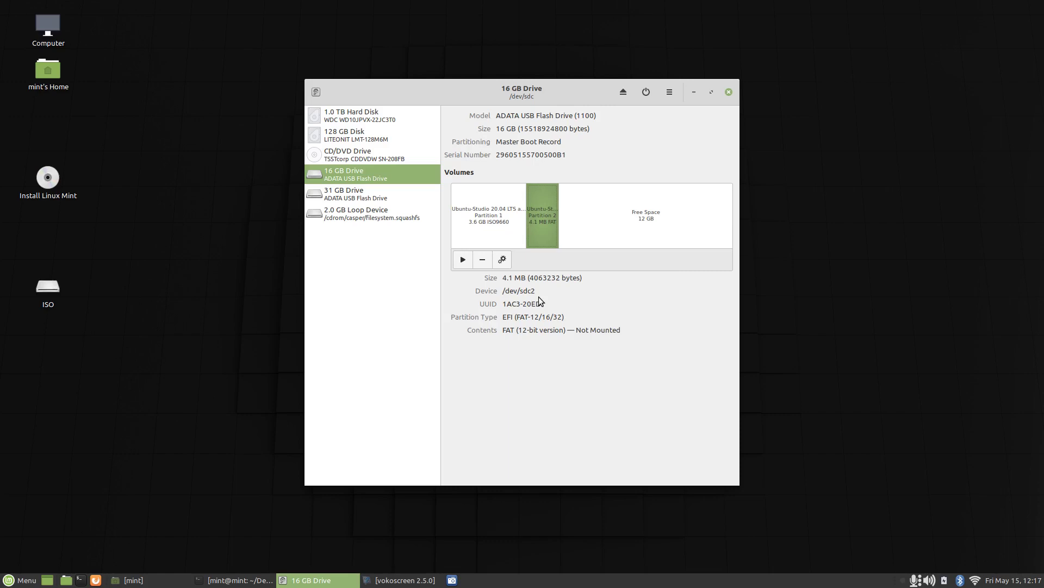
left_click(694, 92)
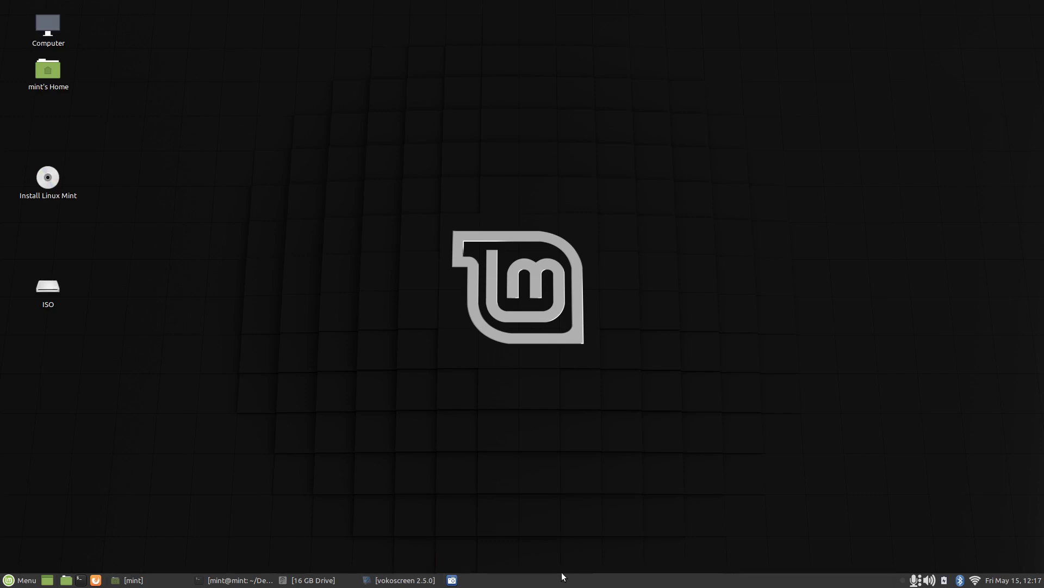
Restore the minimized vokoscreen recorder window
right_click(399, 582)
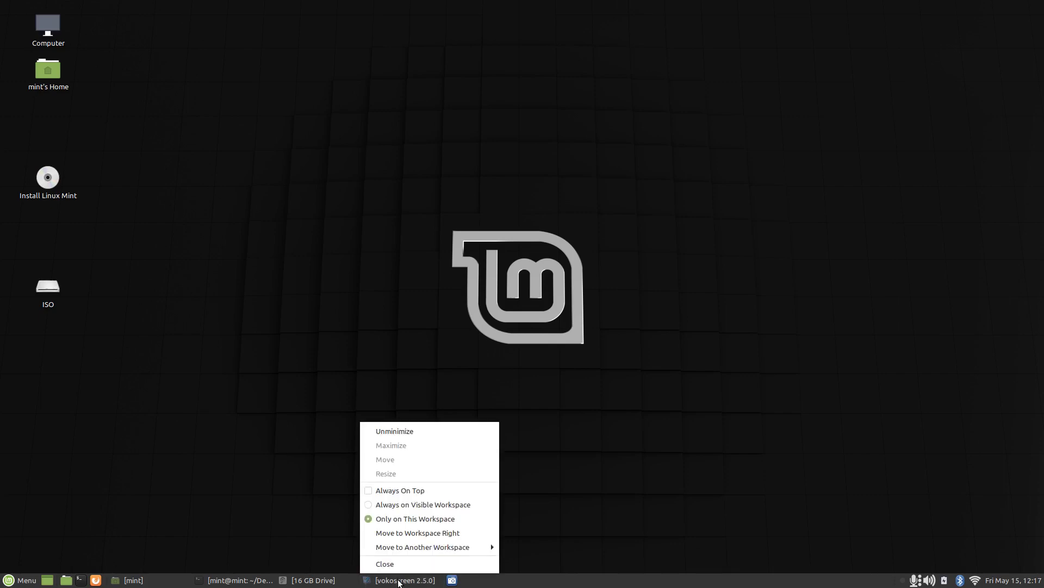
left_click(387, 581)
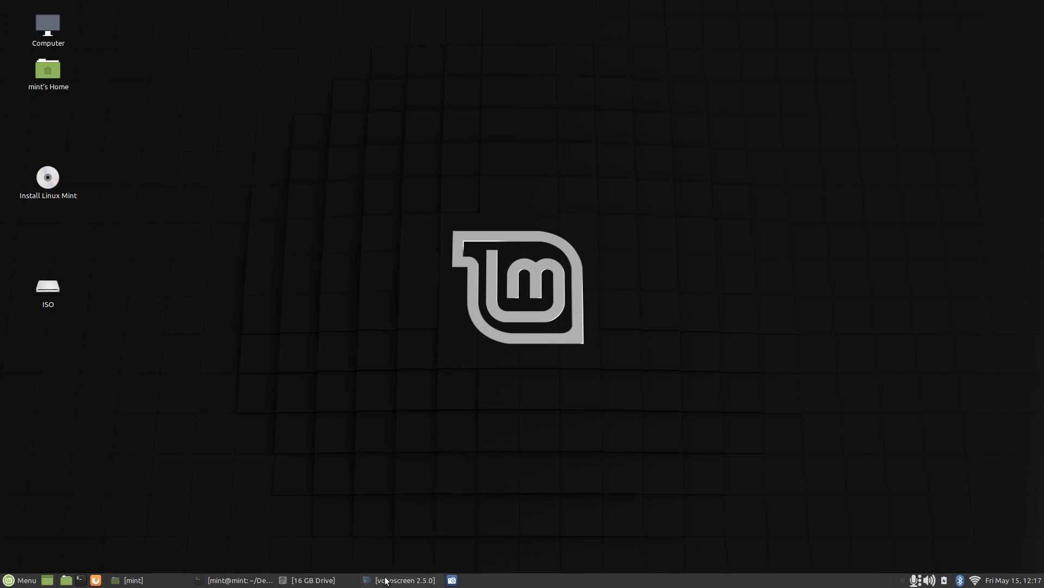
left_click(385, 581)
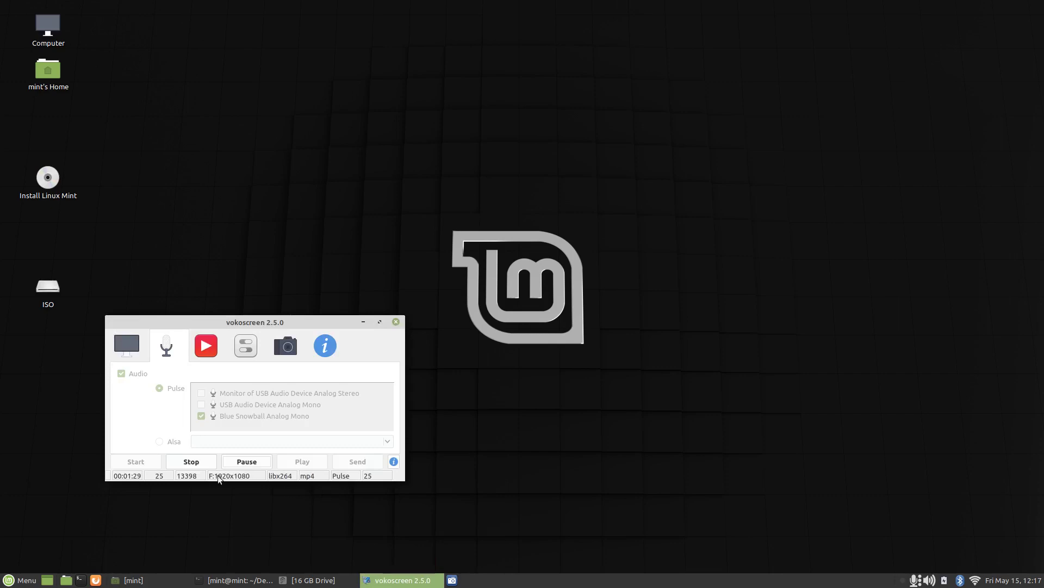